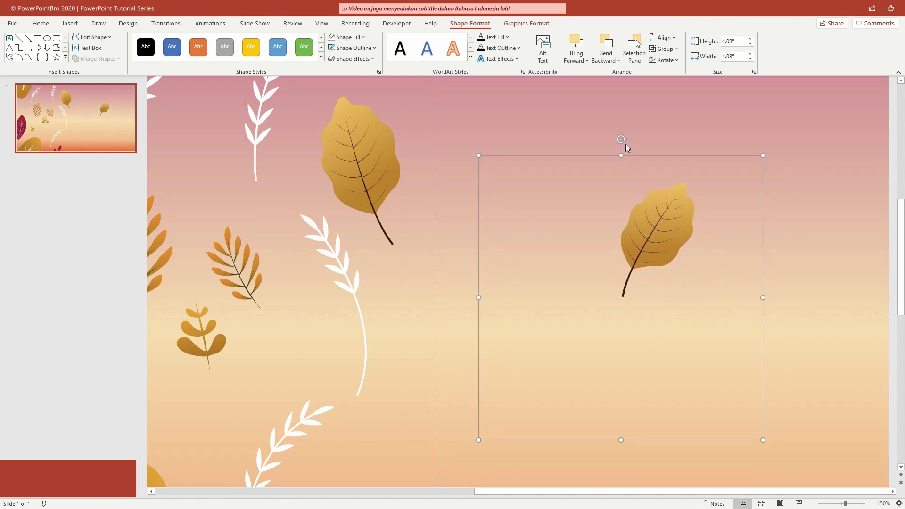
Tilt the right-hand leaf slightly and apply a Spin emphasis effect to it
drag(622, 140, 619, 195)
click(206, 26)
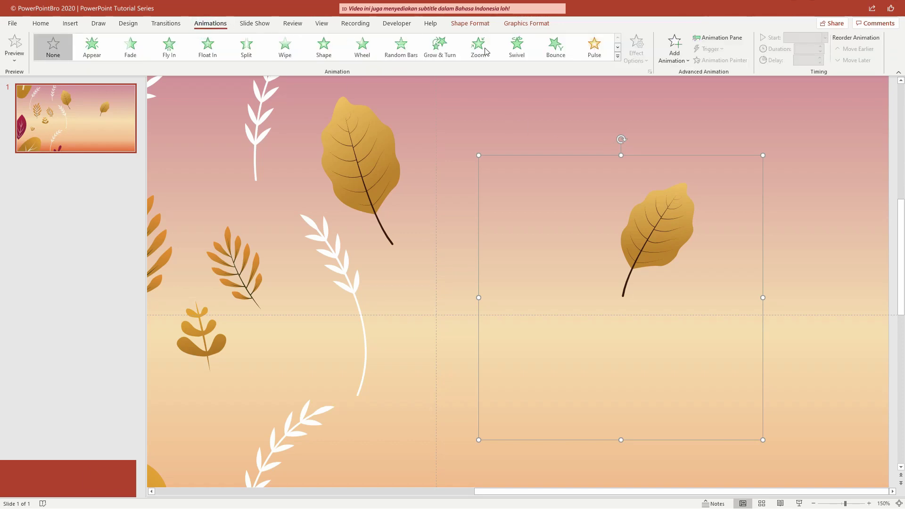
click(617, 59)
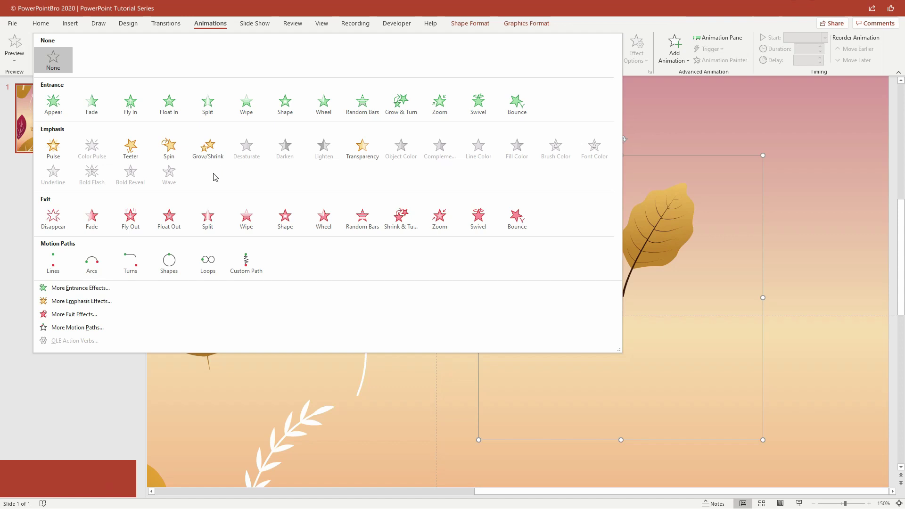
click(178, 155)
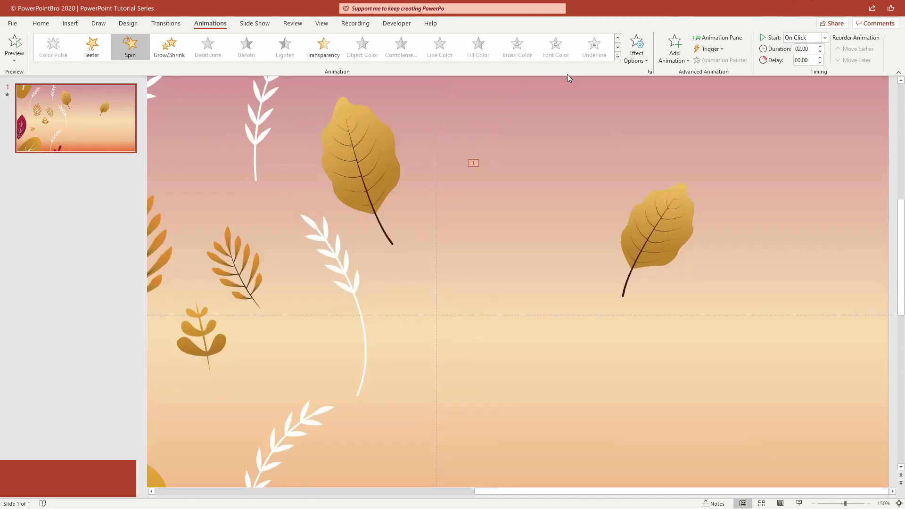
Stack a Grow/Shrink and a second Spin emphasis on the leaf group
click(664, 59)
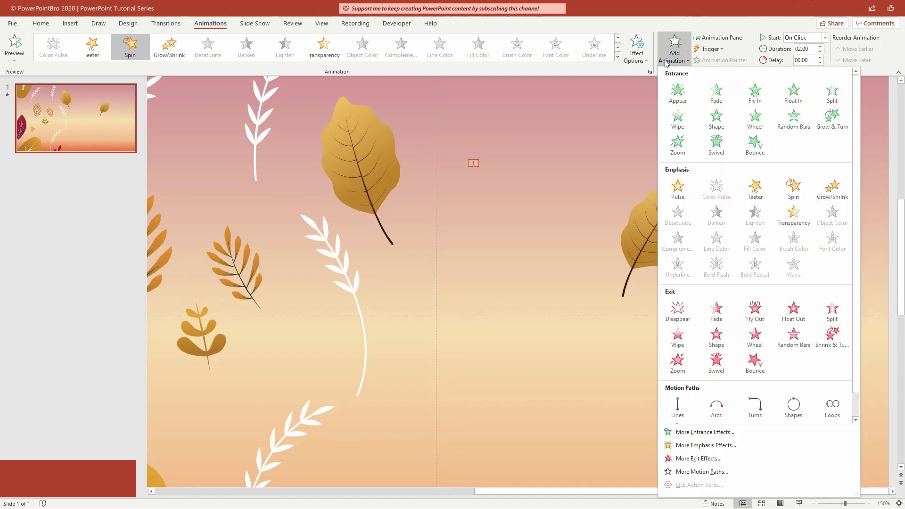
click(849, 195)
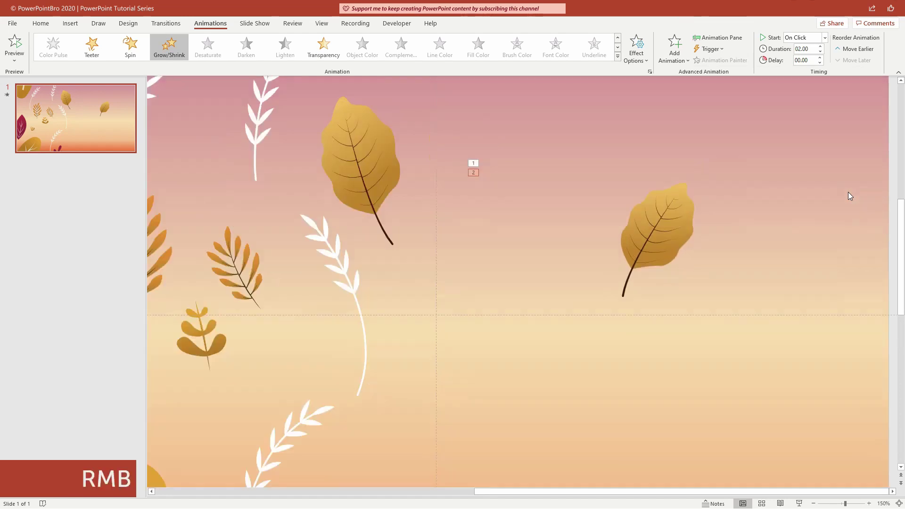
click(683, 198)
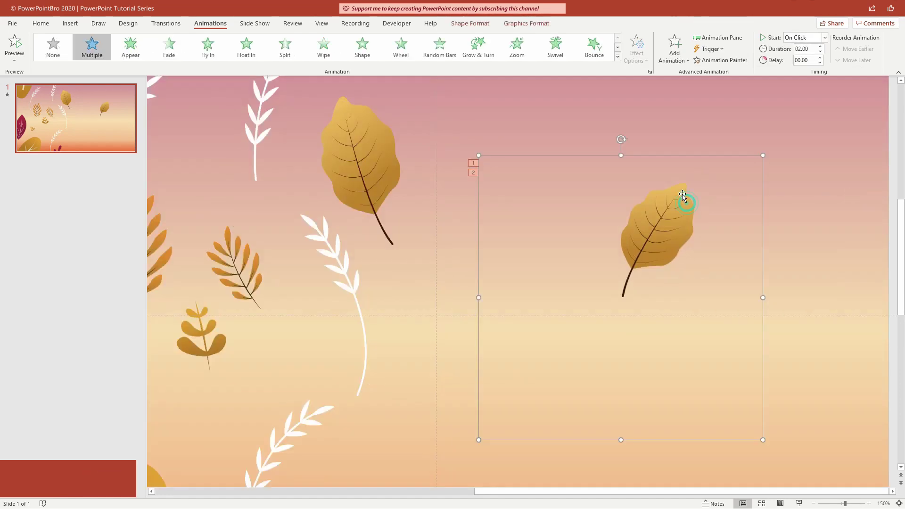
click(674, 52)
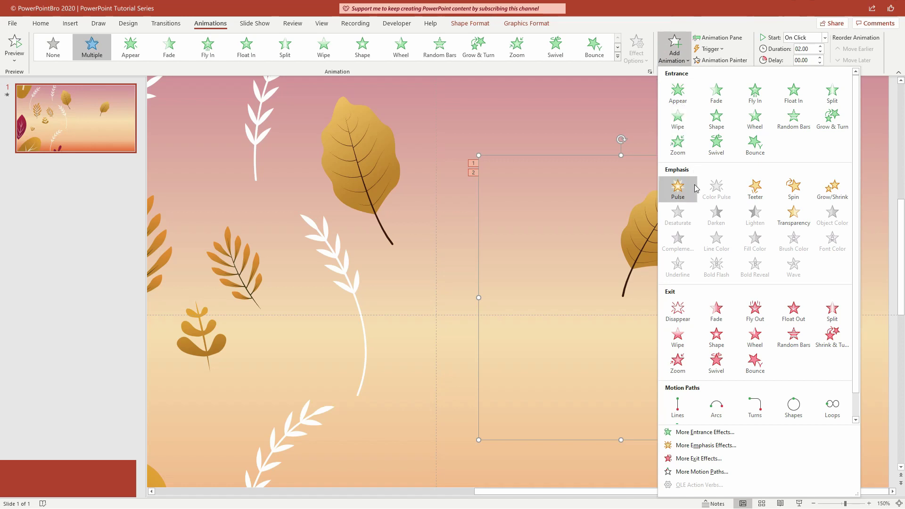
click(805, 191)
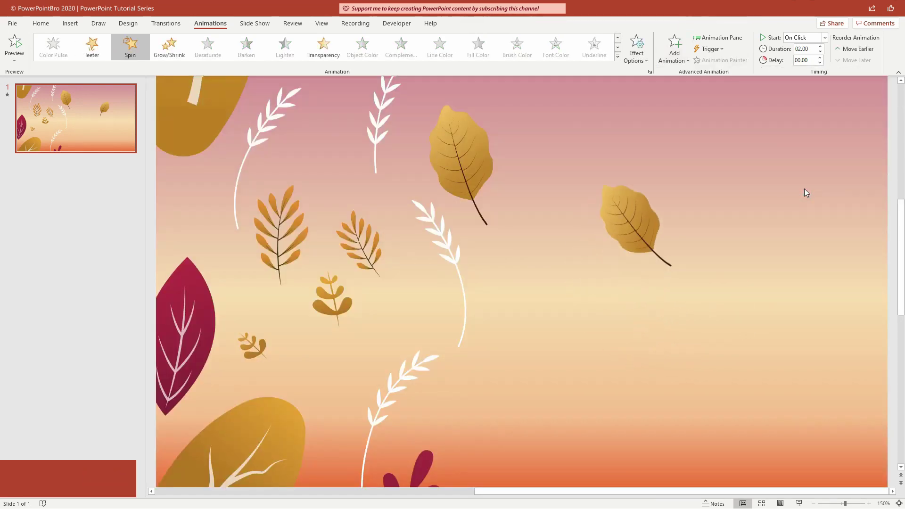
Stop the preview and show the Animation Pane with the first Group 54 animation selected
right_click(805, 189)
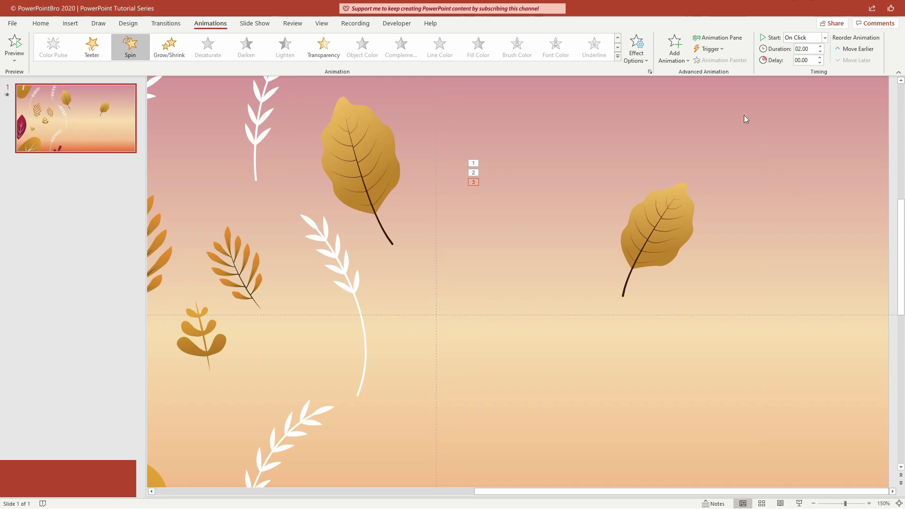
click(734, 38)
click(789, 118)
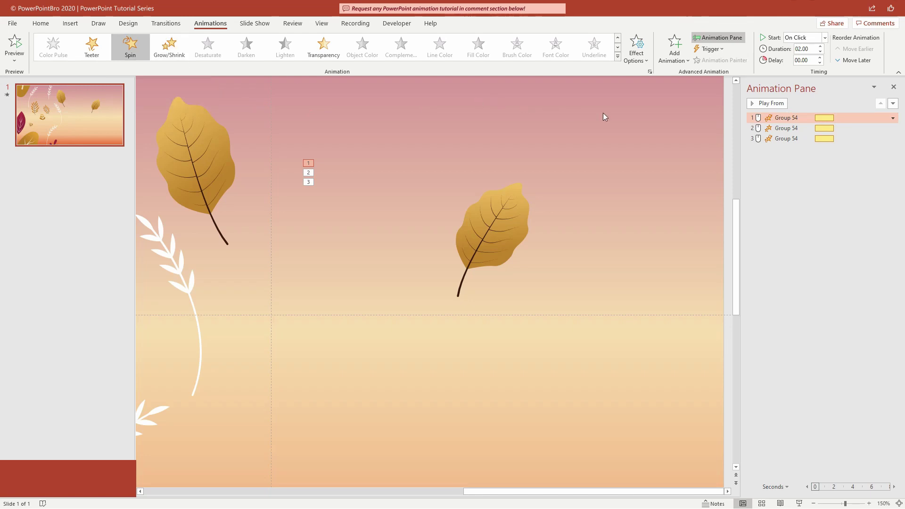
Open Effect Options for the first Group 54 Spin animation in the Animation Pane
click(773, 127)
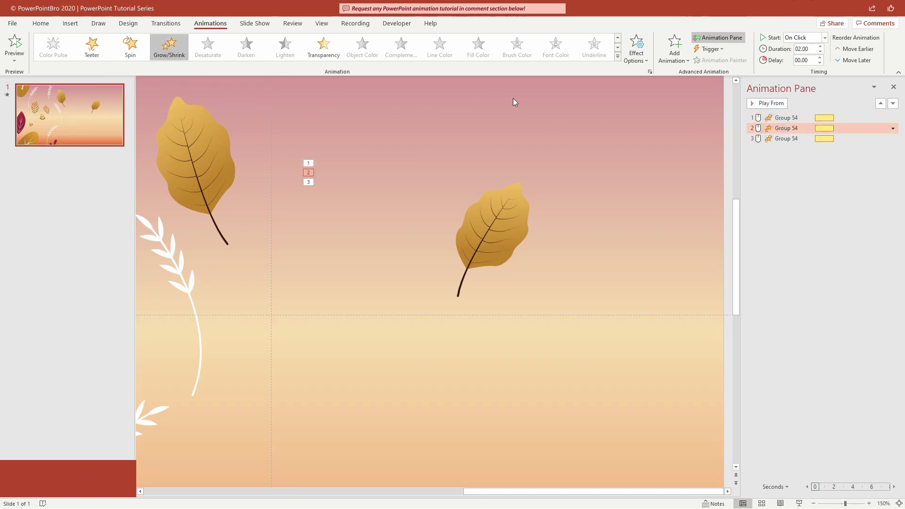
click(783, 139)
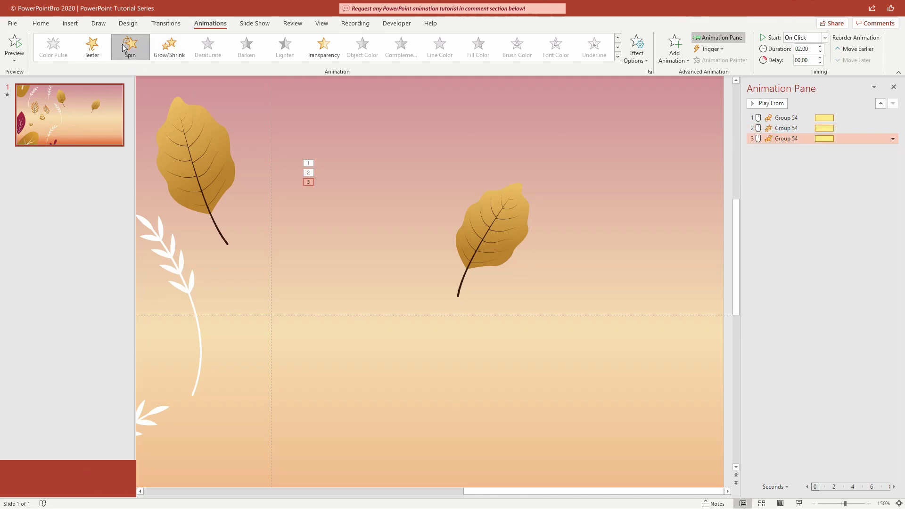
click(779, 118)
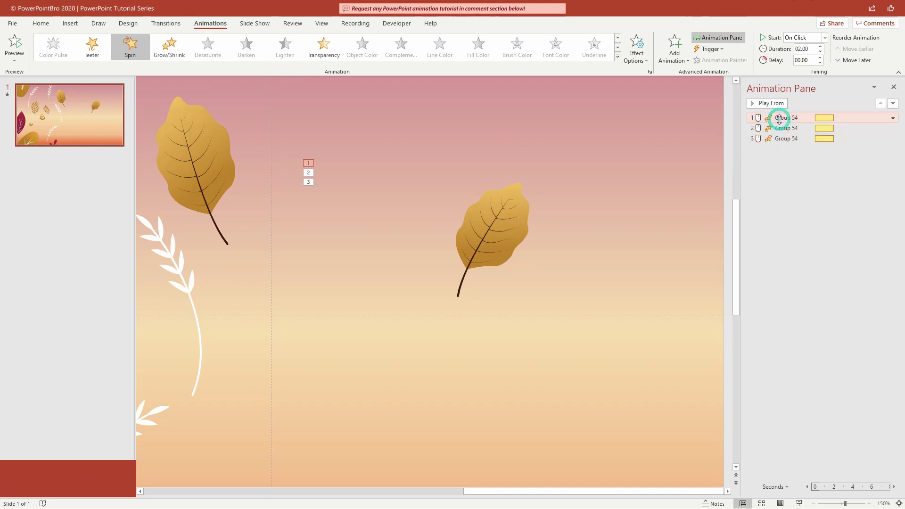
right_click(782, 118)
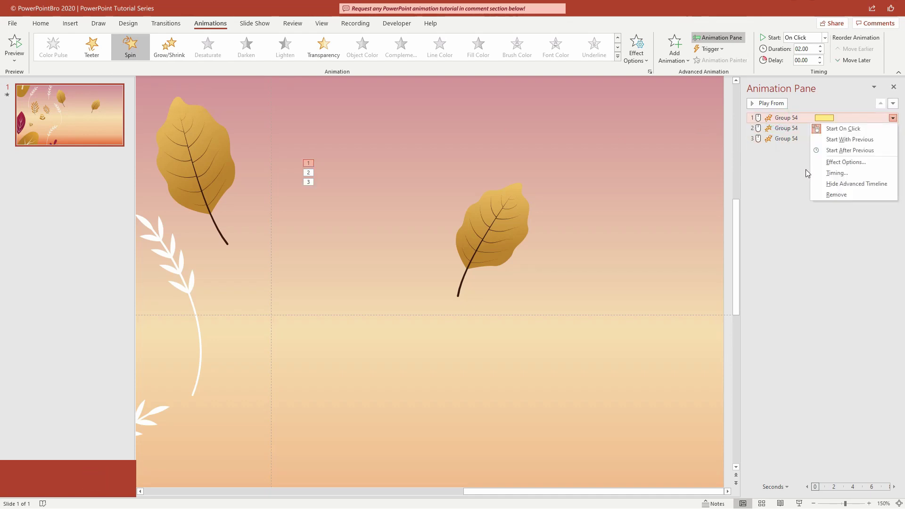
click(837, 163)
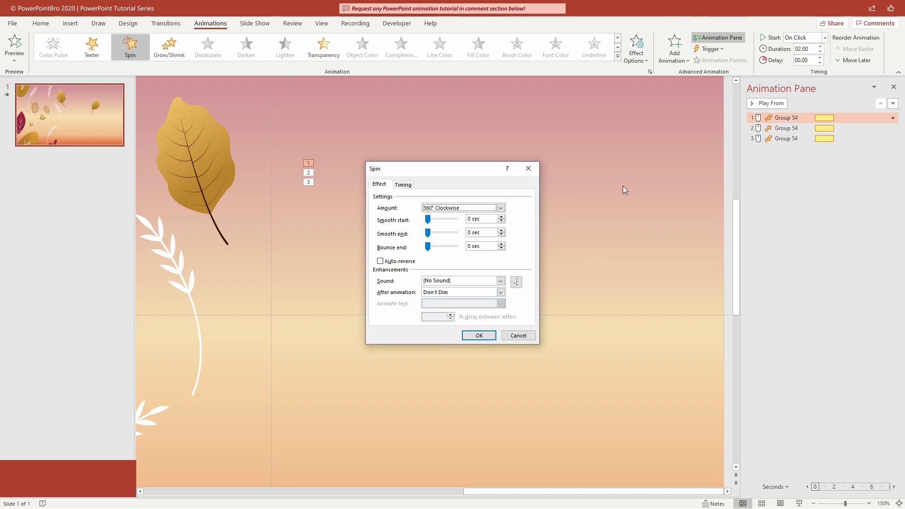
Set the first Spin's amount to a custom 10° clockwise
click(463, 208)
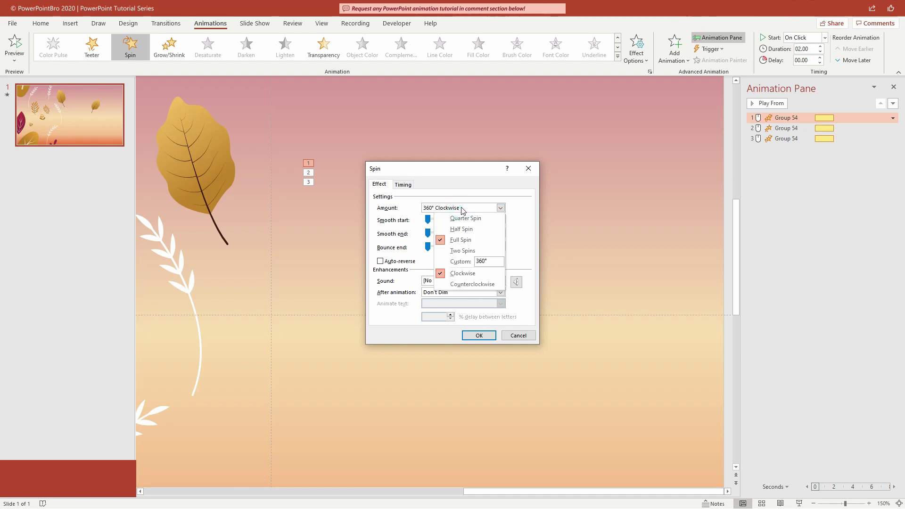
click(484, 261)
text(1)
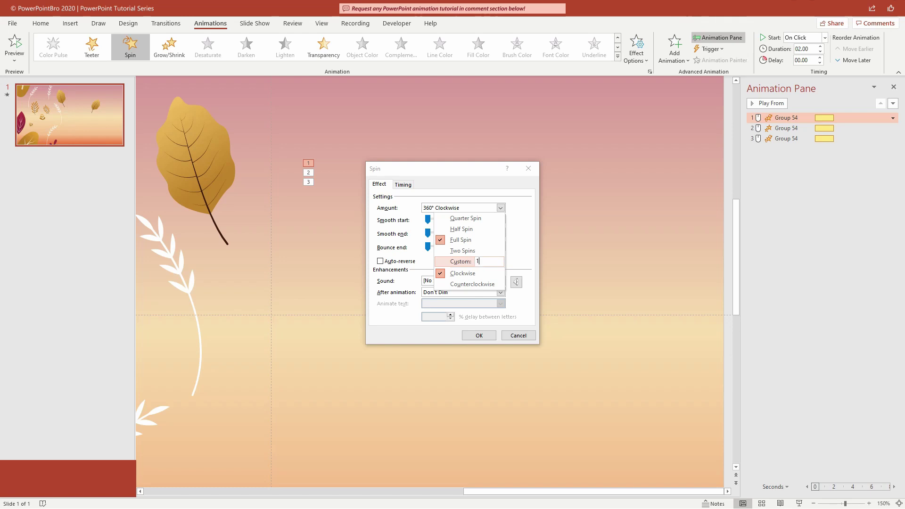
text(0)
key(Return)
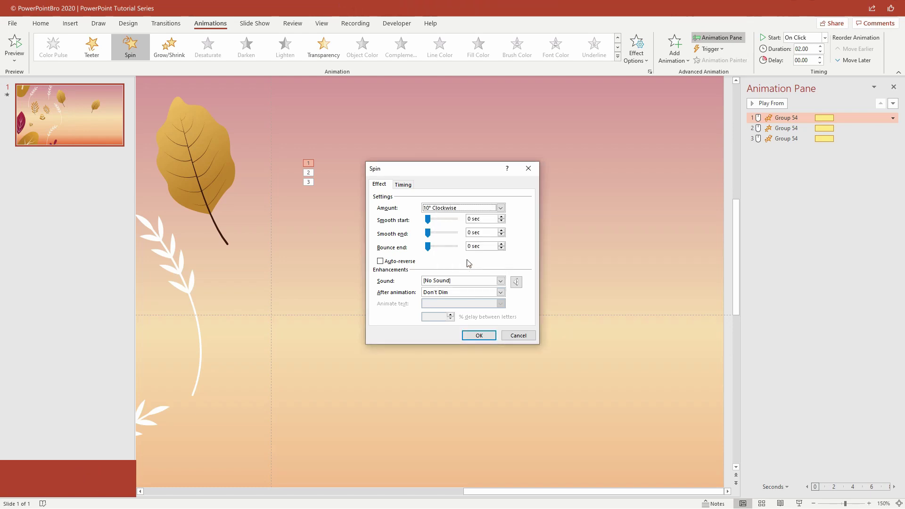
Give the first Spin 1-second smooth start and smooth end, with Auto-reverse enabled
drag(486, 221, 462, 228)
drag(485, 234, 456, 237)
text(1)
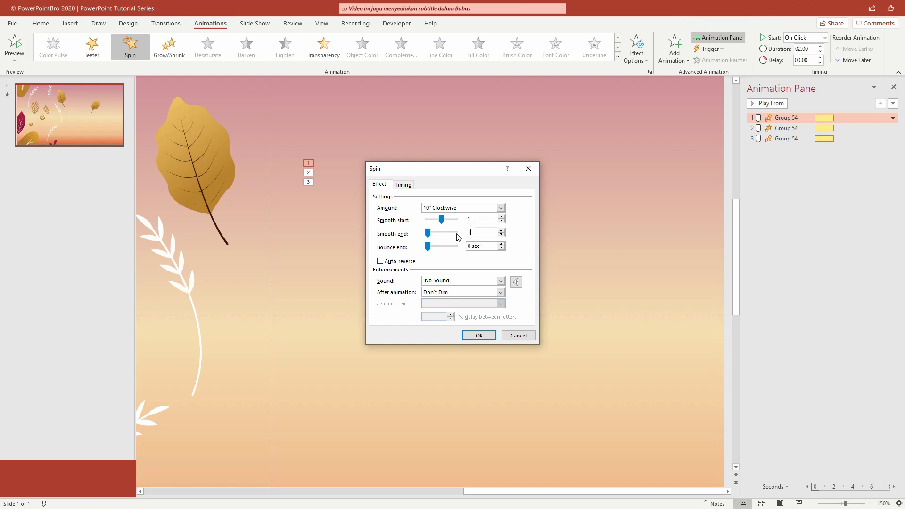
click(477, 220)
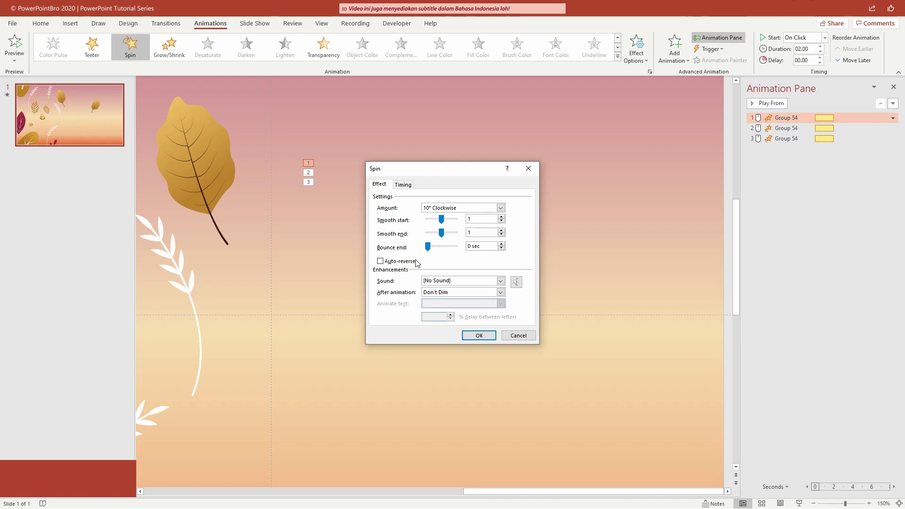
click(381, 261)
click(410, 189)
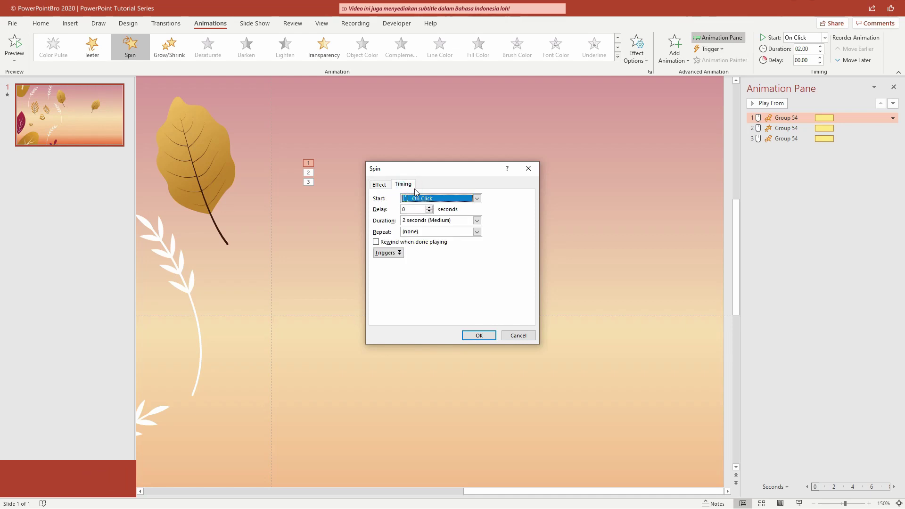
Set the first Spin to repeat Until End of Slide, last 3 seconds, and start With Previous
click(477, 232)
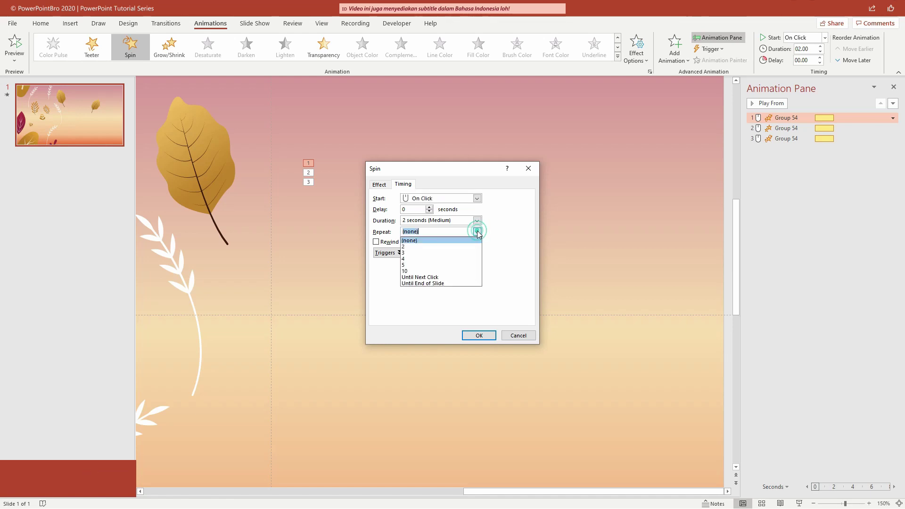
click(440, 284)
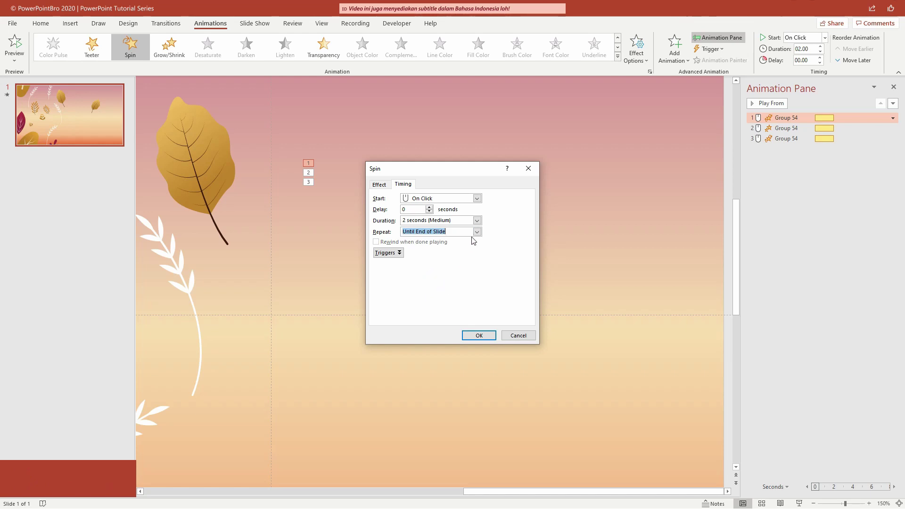
click(473, 222)
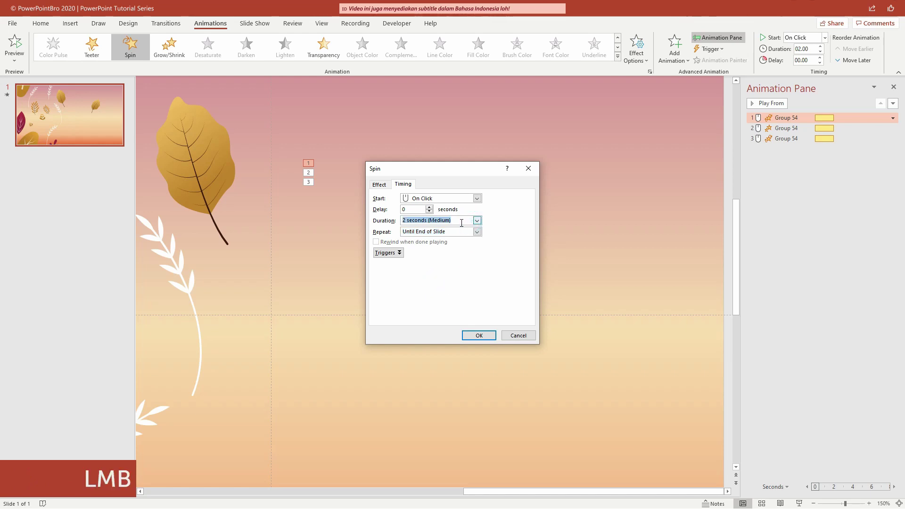
text(3)
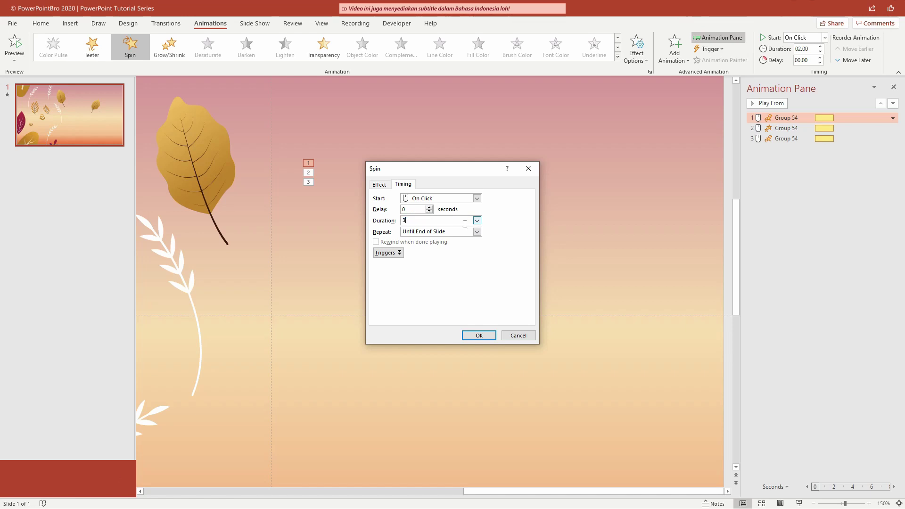
click(478, 198)
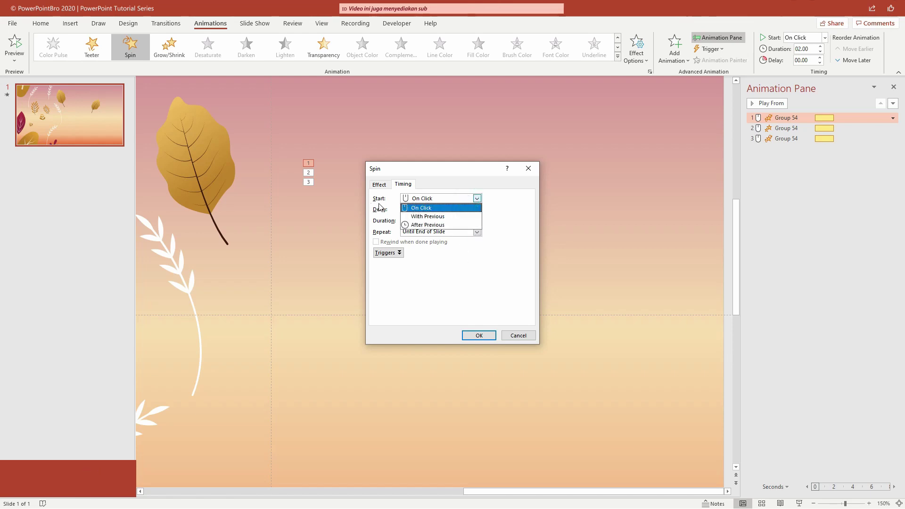
click(422, 216)
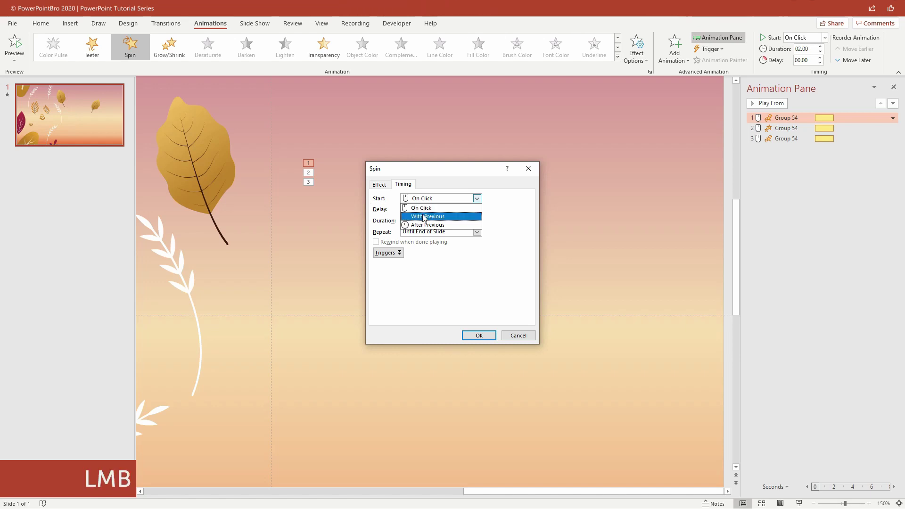
click(479, 335)
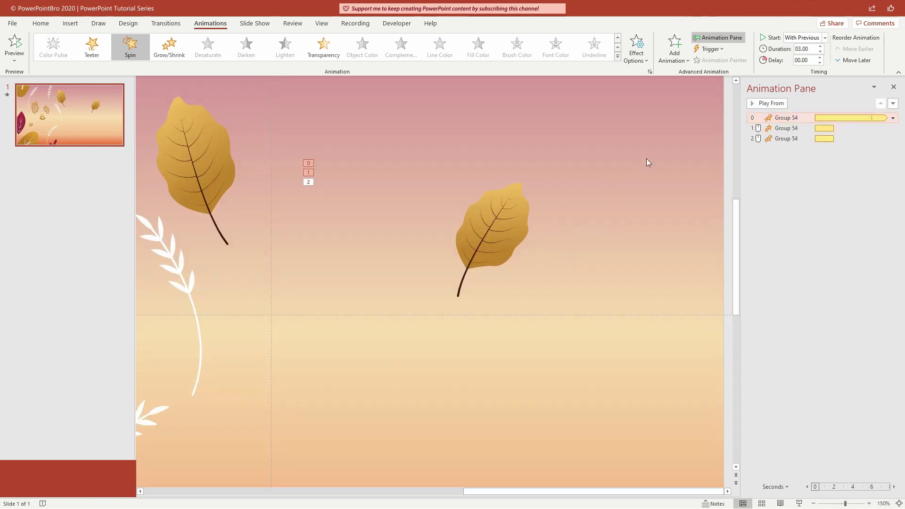
Give the Grow/Shrink effect a 1.50-second bounce end and a custom 110% size
click(786, 126)
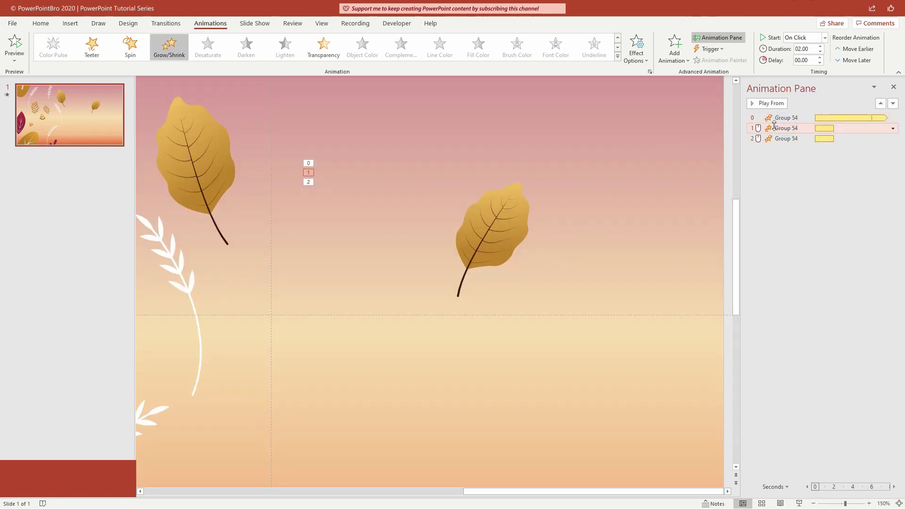
right_click(775, 127)
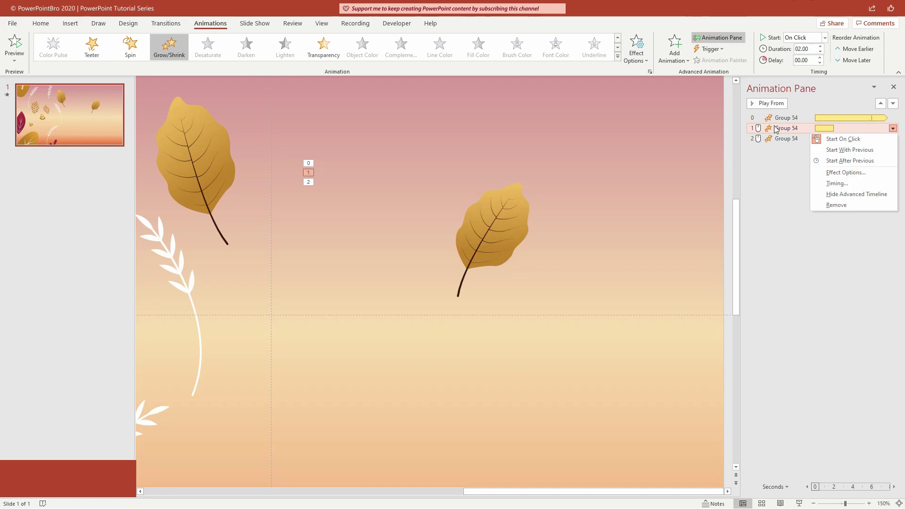
click(837, 173)
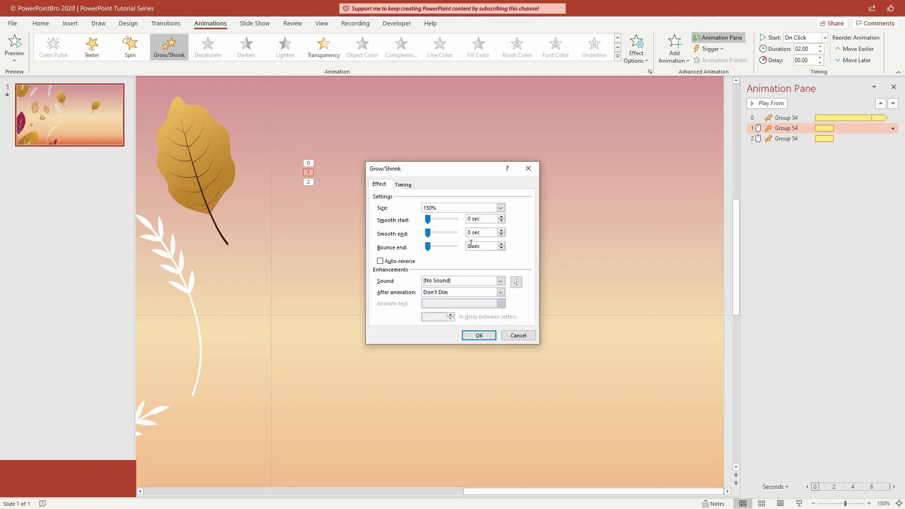
drag(486, 245, 455, 248)
text(1.50)
click(455, 208)
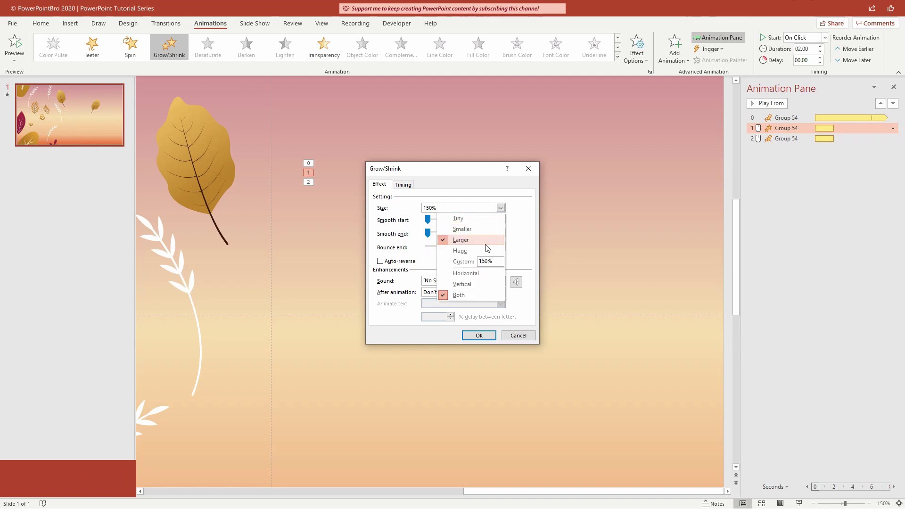
click(497, 262)
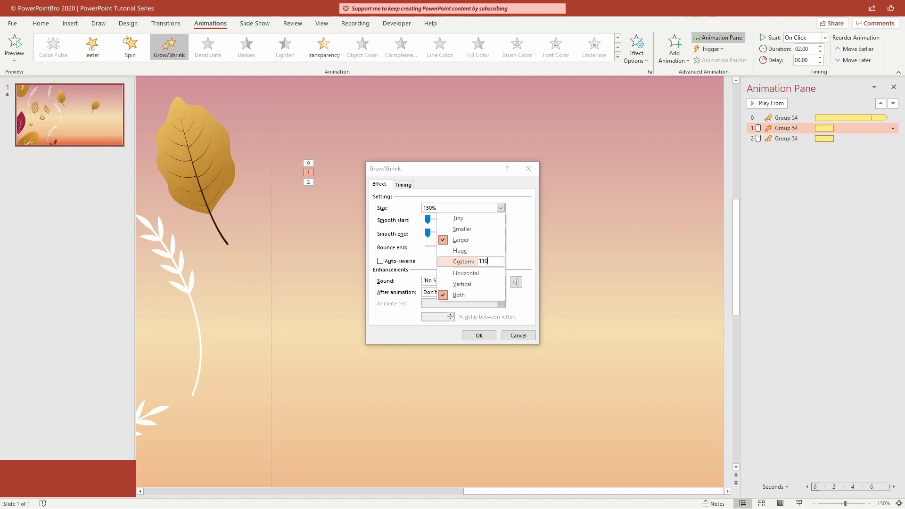
key(Return)
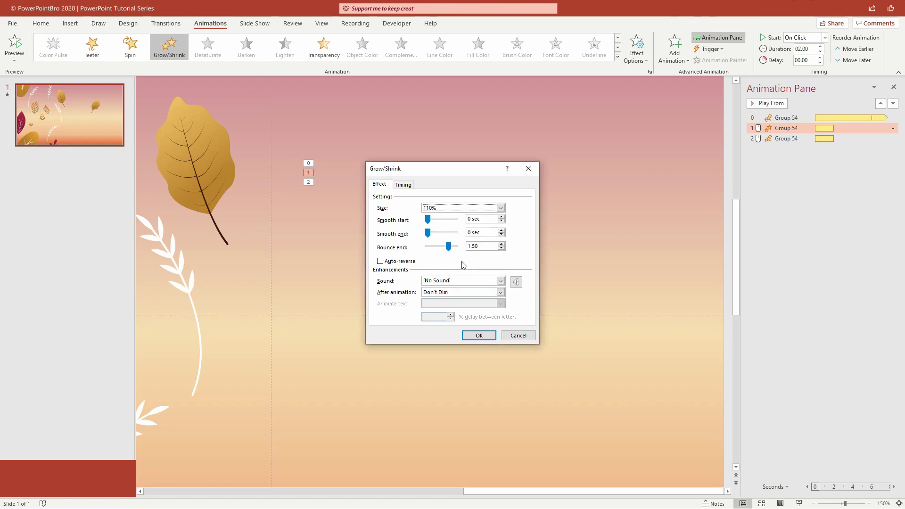
click(479, 335)
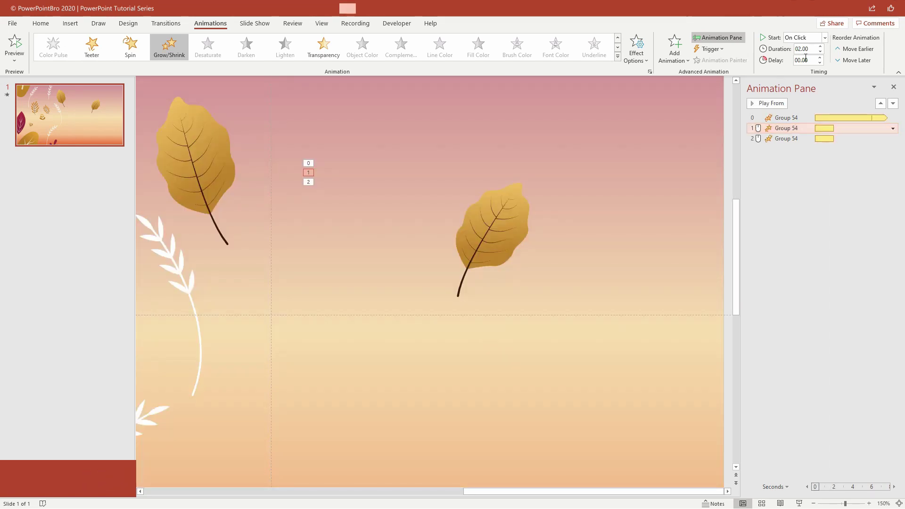
Set the Grow/Shrink effect to start With Previous
click(811, 38)
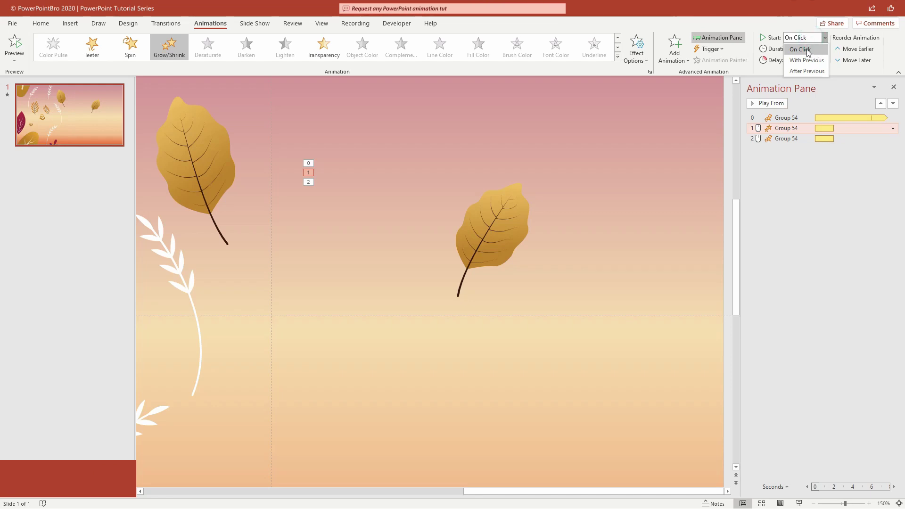
click(807, 60)
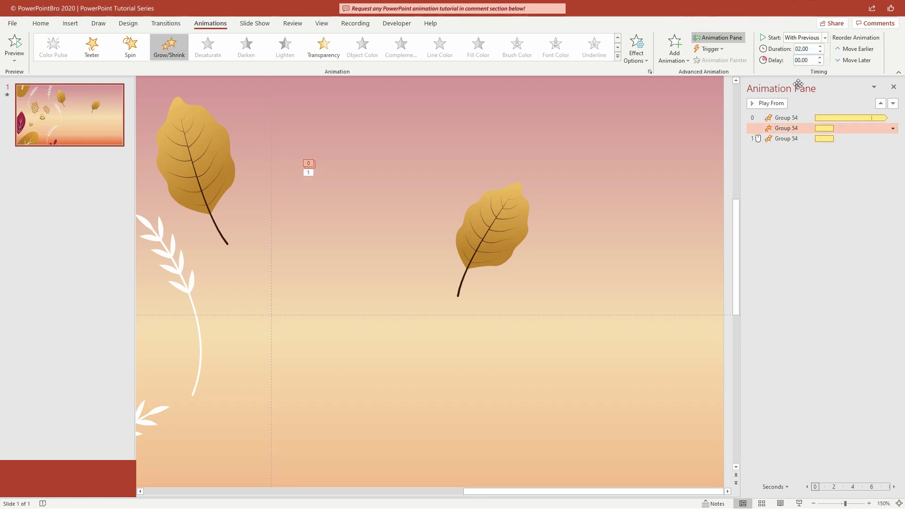
click(779, 136)
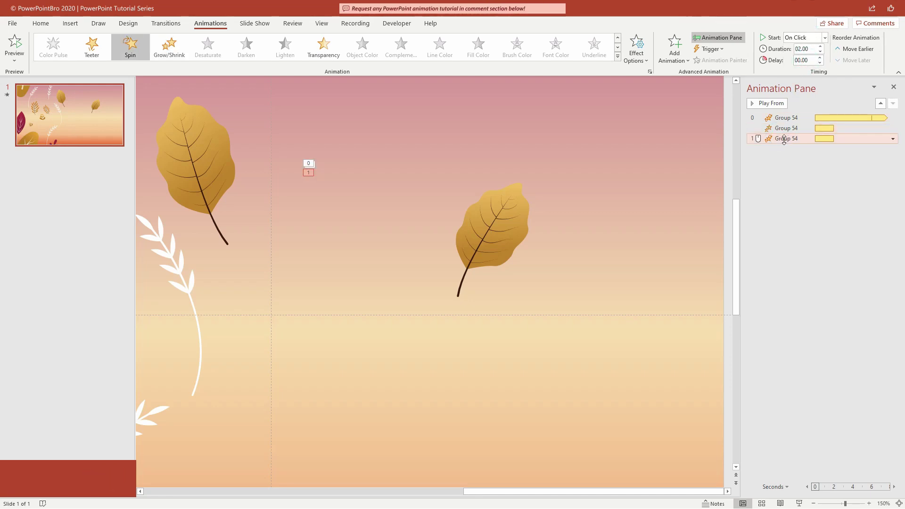
Set the third Spin to a 90° clockwise quarter turn with a 1.7-second bounce end
right_click(786, 141)
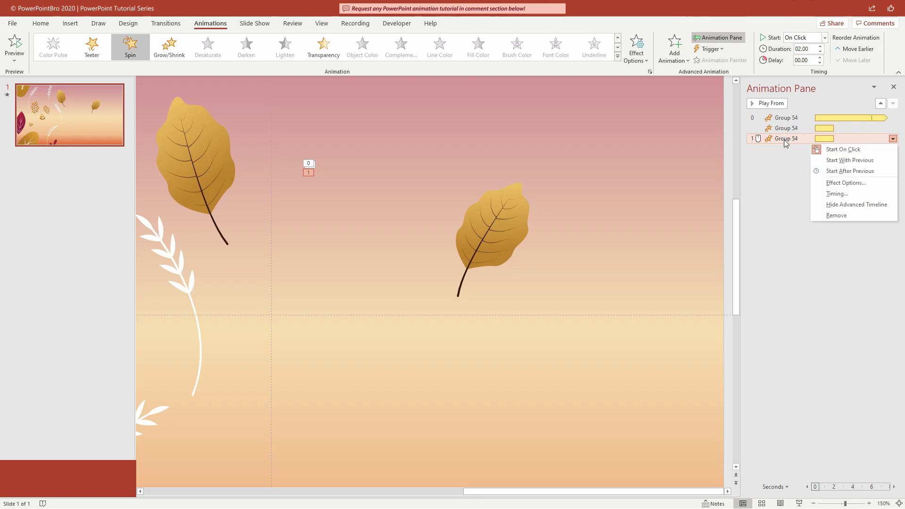
click(839, 183)
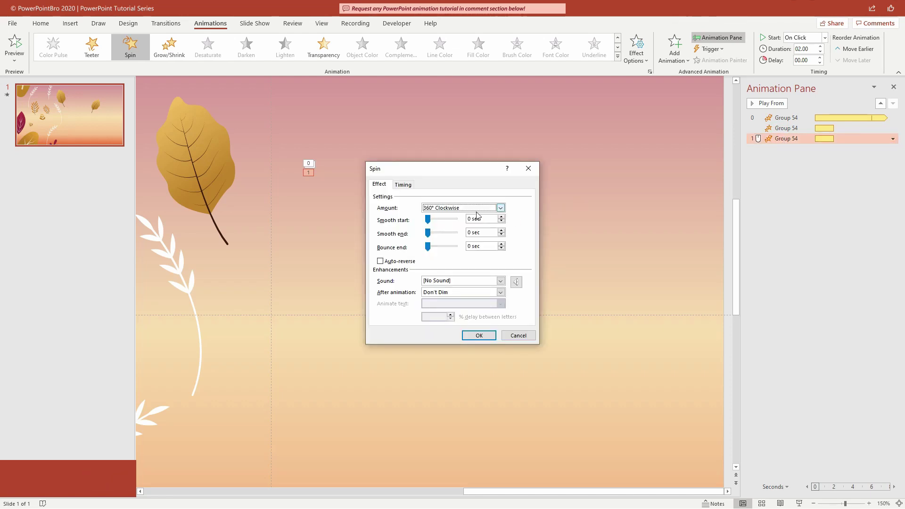
click(475, 209)
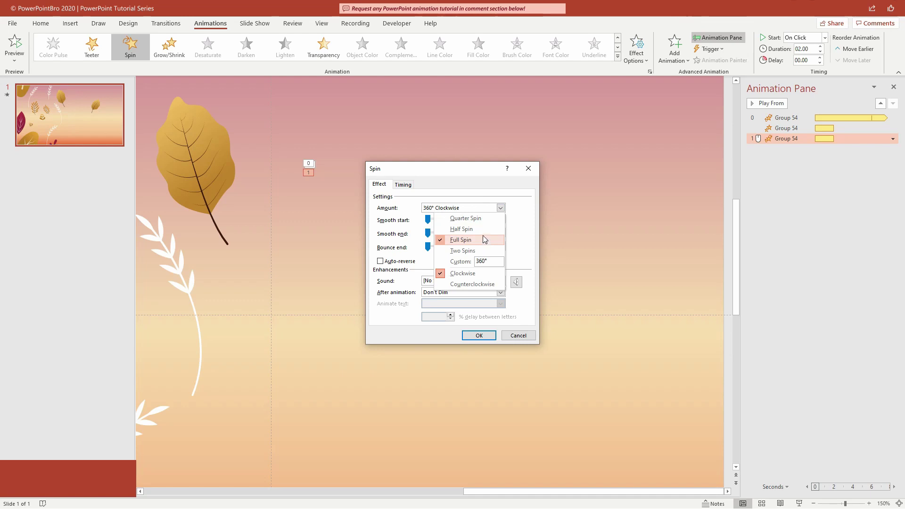
click(482, 219)
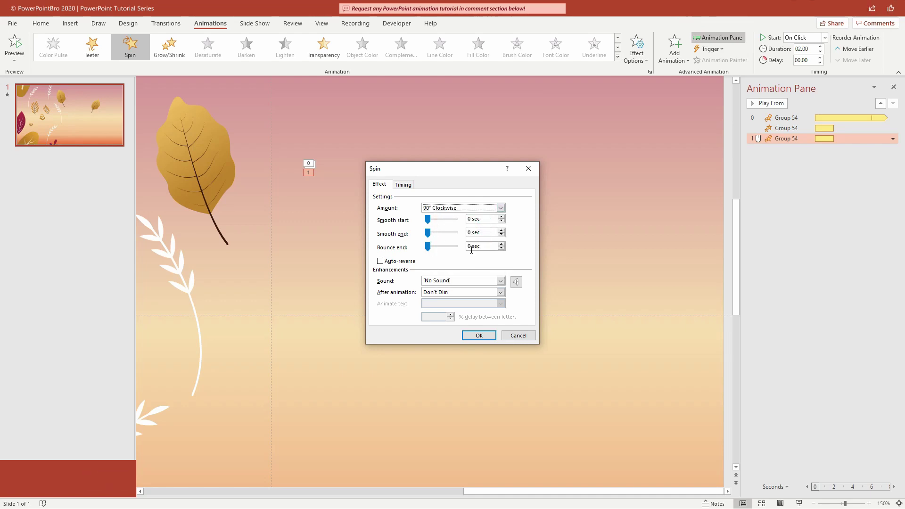
drag(428, 246, 454, 248)
click(492, 245)
text(1)
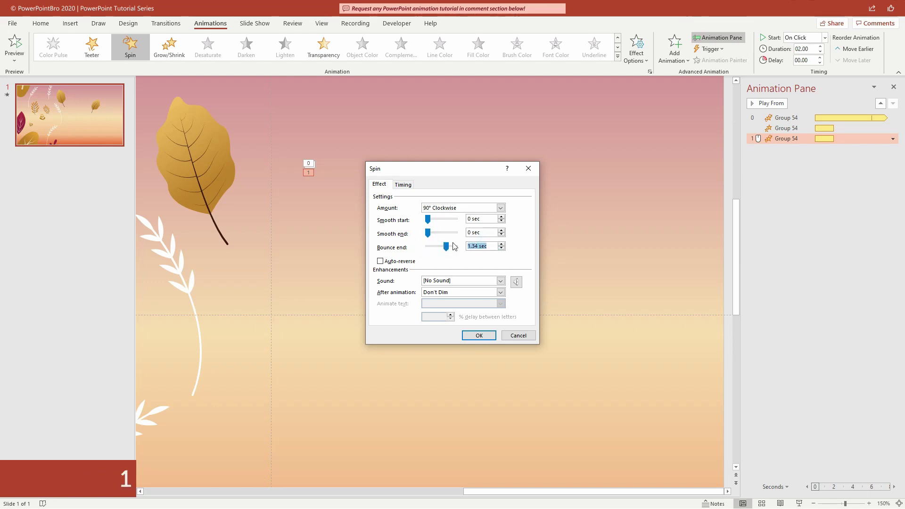
click(501, 249)
click(501, 249)
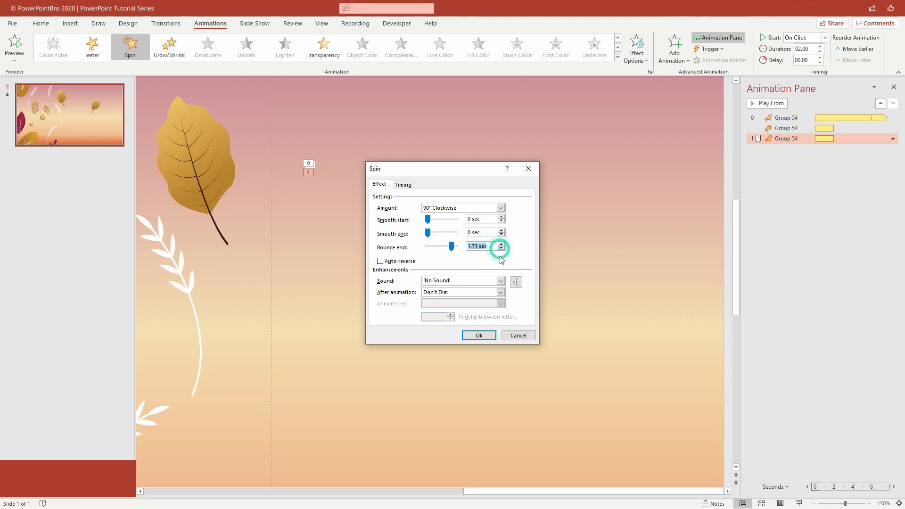
click(485, 337)
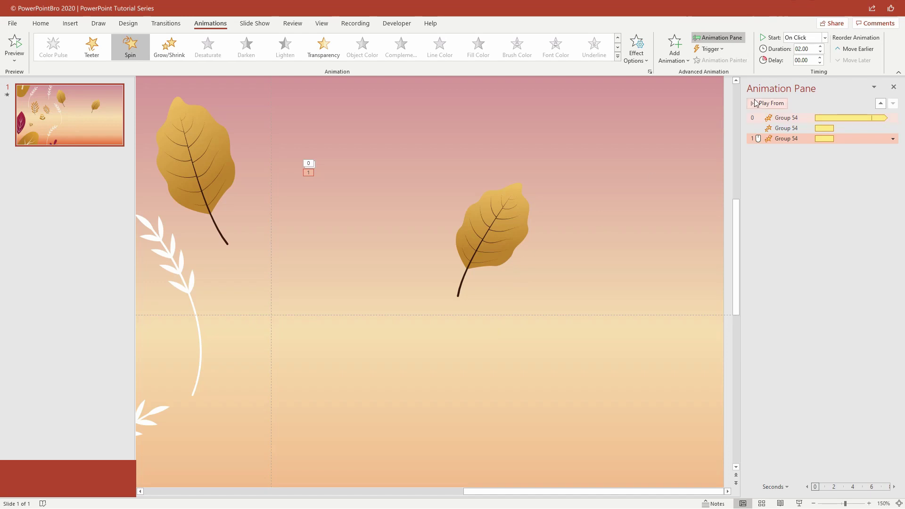
Make the last Spin start With Previous and preview the leaf animations
click(804, 37)
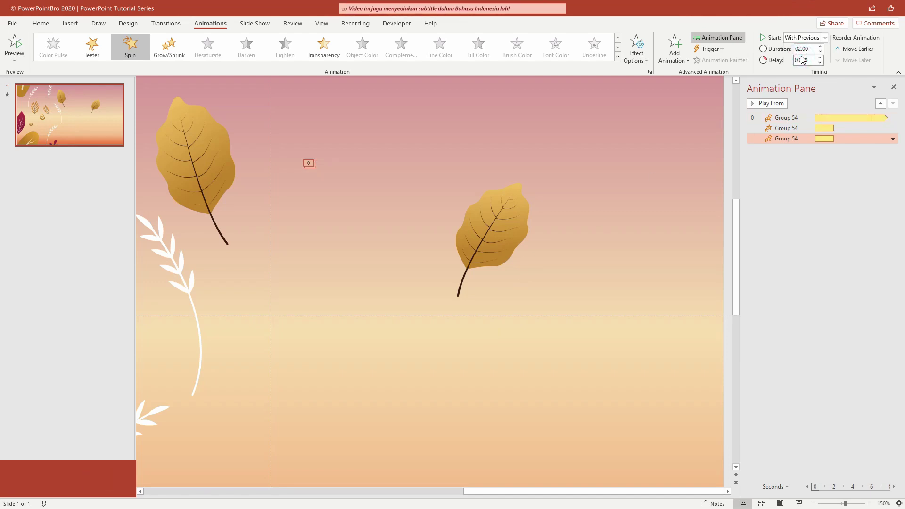
click(776, 118)
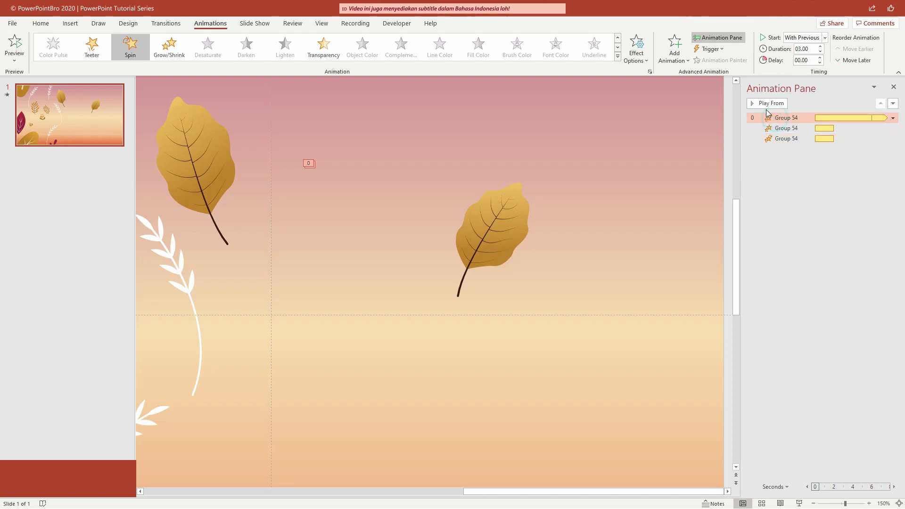
click(765, 104)
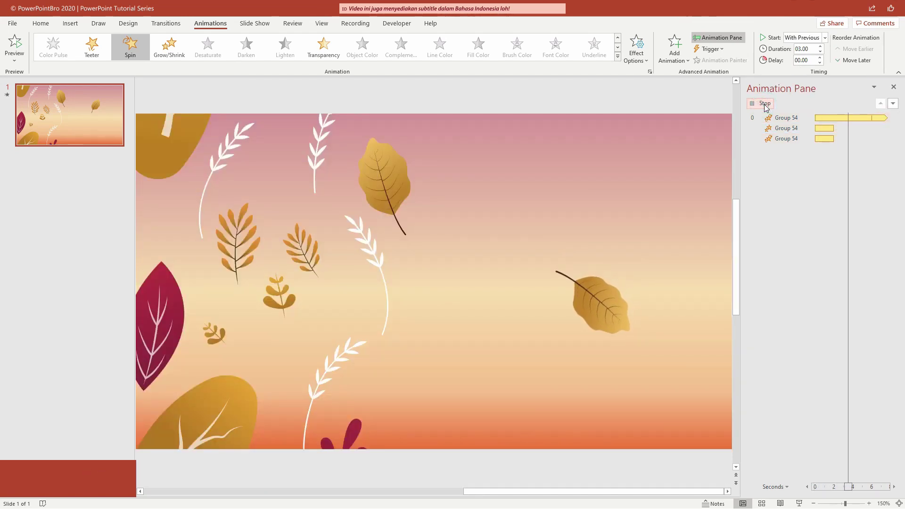
click(776, 168)
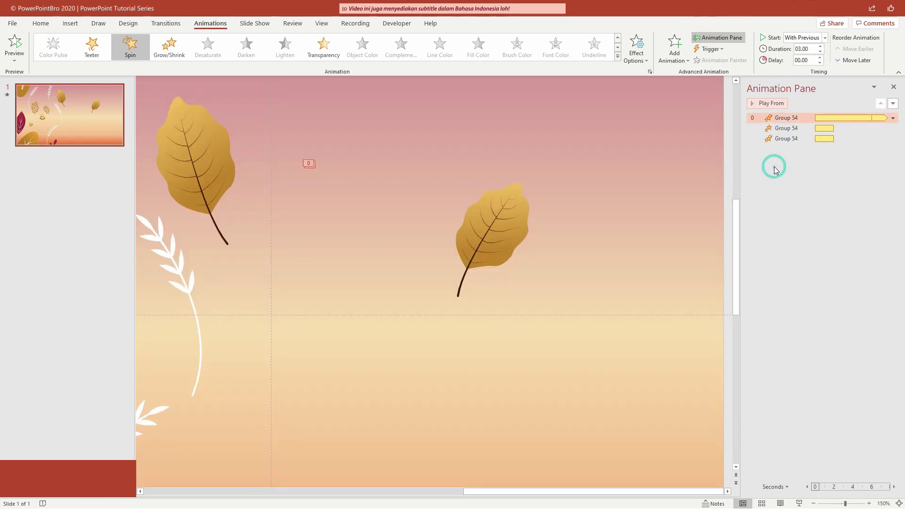
Rotate the leaf group so the leaf lies nearly on its side
double_click(778, 139)
click(486, 208)
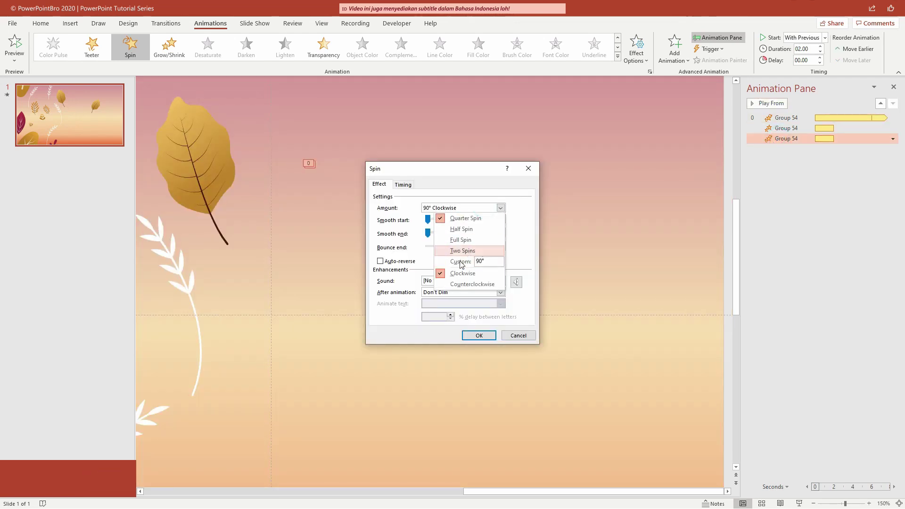
click(534, 335)
click(534, 336)
click(495, 213)
drag(455, 141, 301, 294)
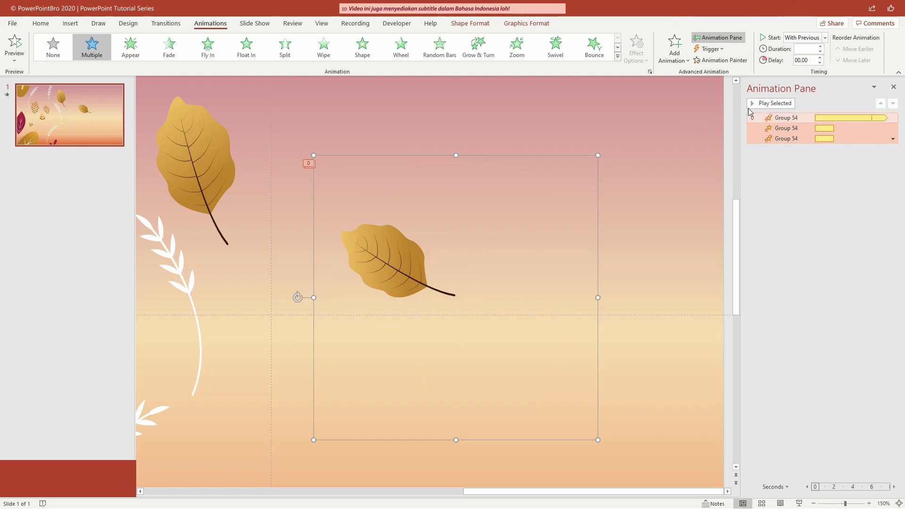
Lengthen the Grow/Shrink and last Spin effects to about 4 seconds
click(765, 103)
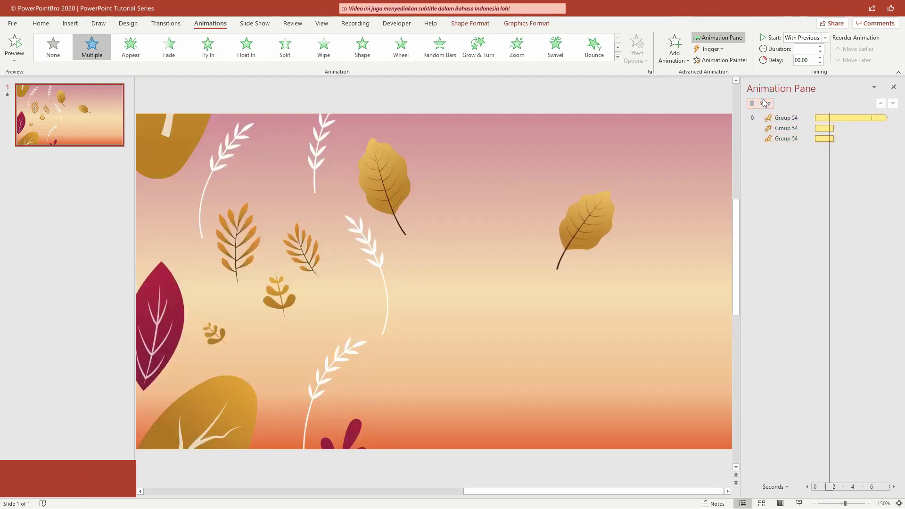
click(770, 131)
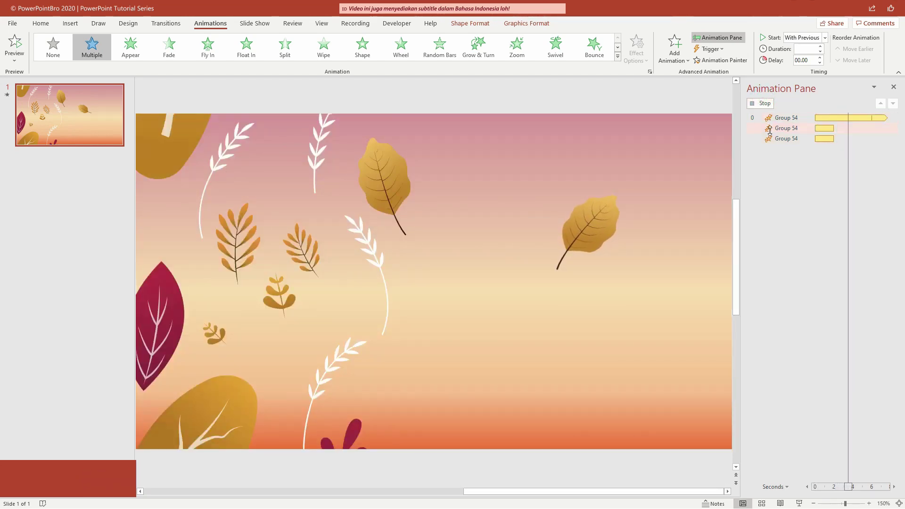
click(779, 158)
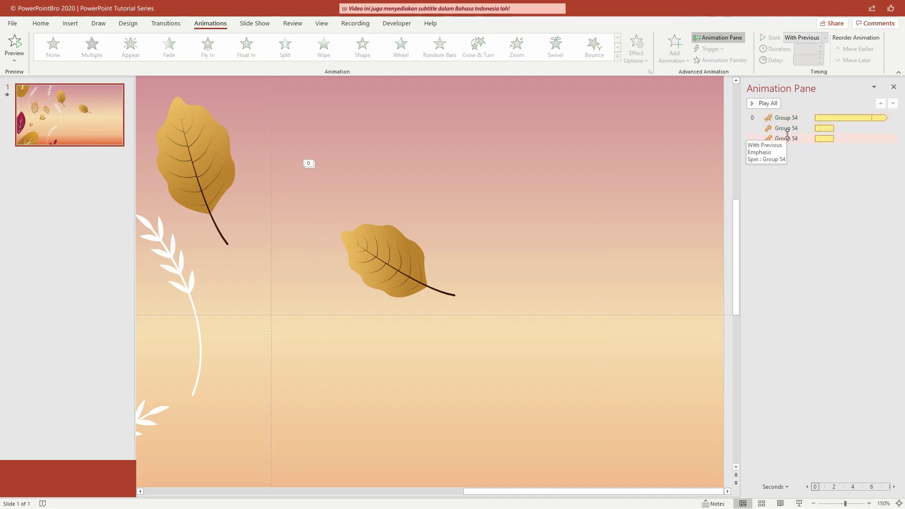
click(787, 137)
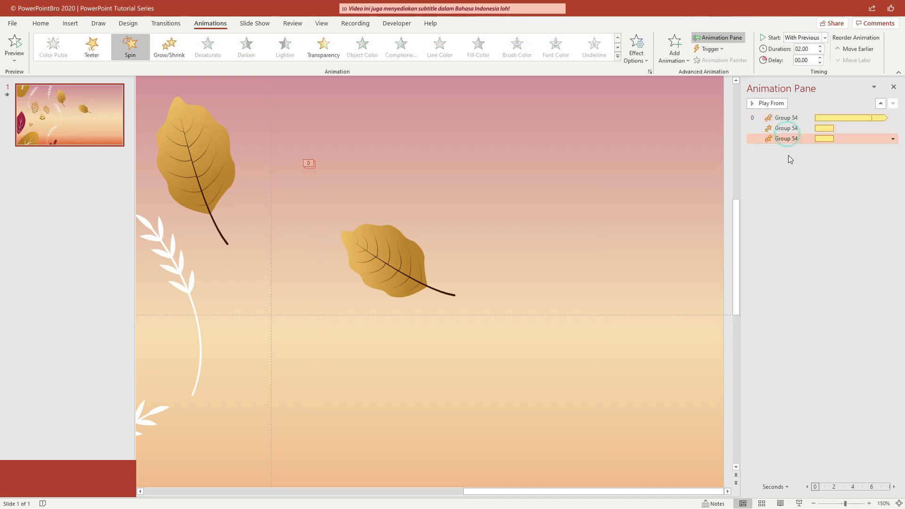
shift+click(792, 126)
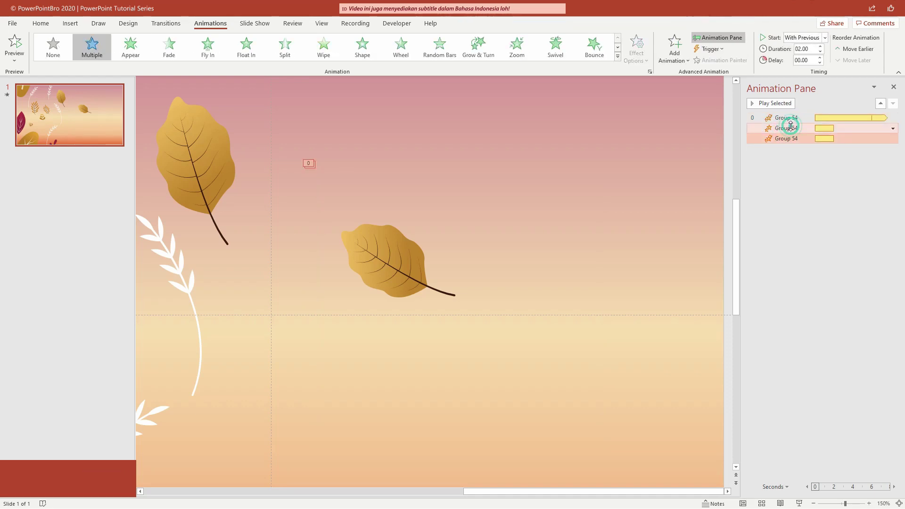
click(822, 46)
click(821, 46)
click(821, 46)
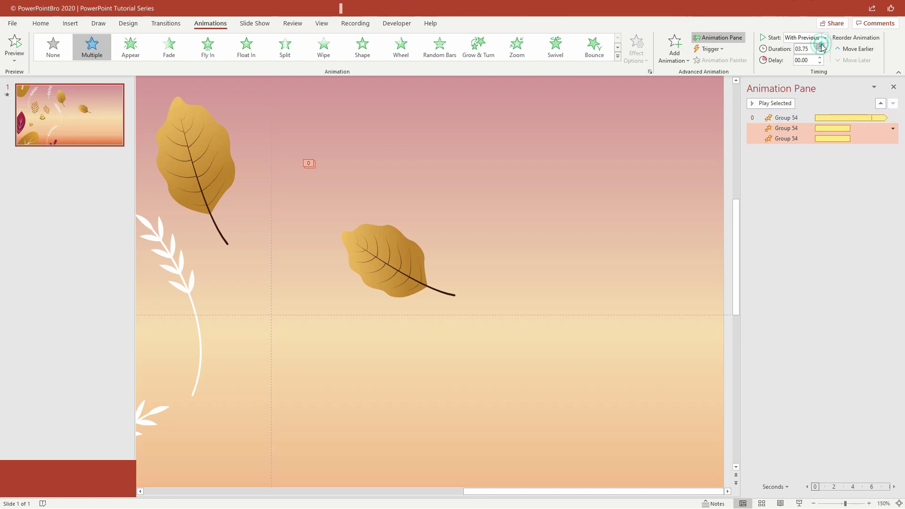
Preview the new timings and shrink the leaf group slightly around its centre
click(788, 118)
click(772, 102)
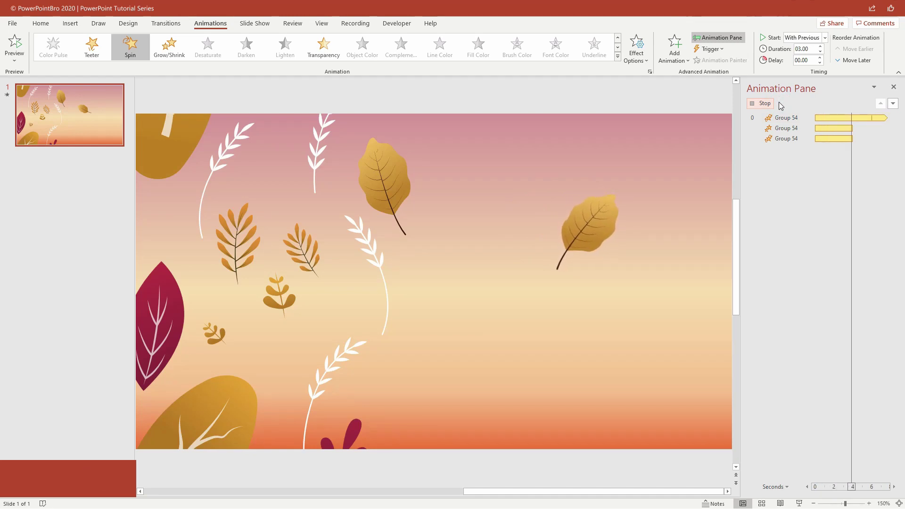
click(771, 117)
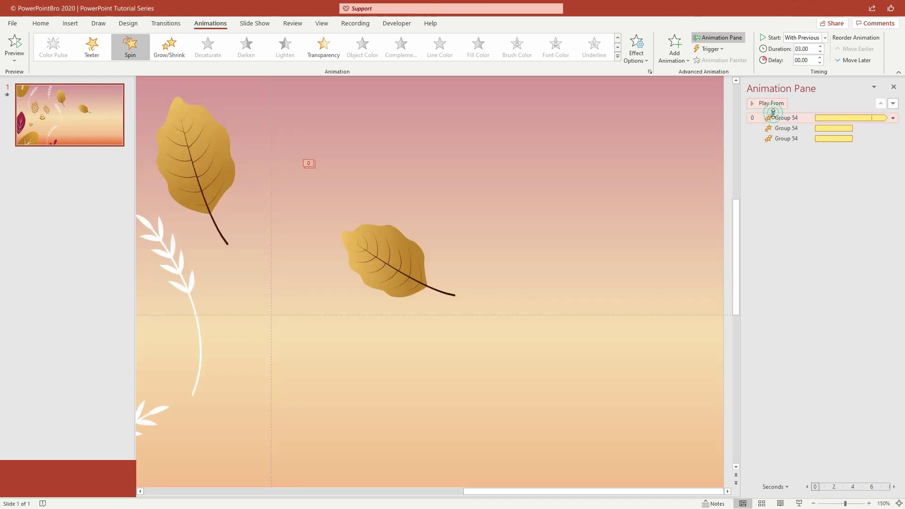
click(384, 258)
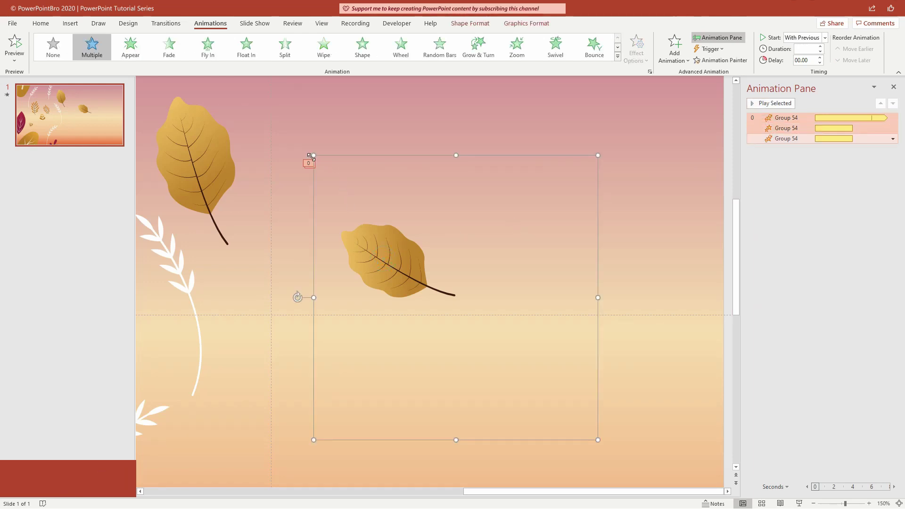
drag(310, 156, 332, 180)
Change the Grow/Shrink effect's custom size from 110% to 125%
right_click(784, 133)
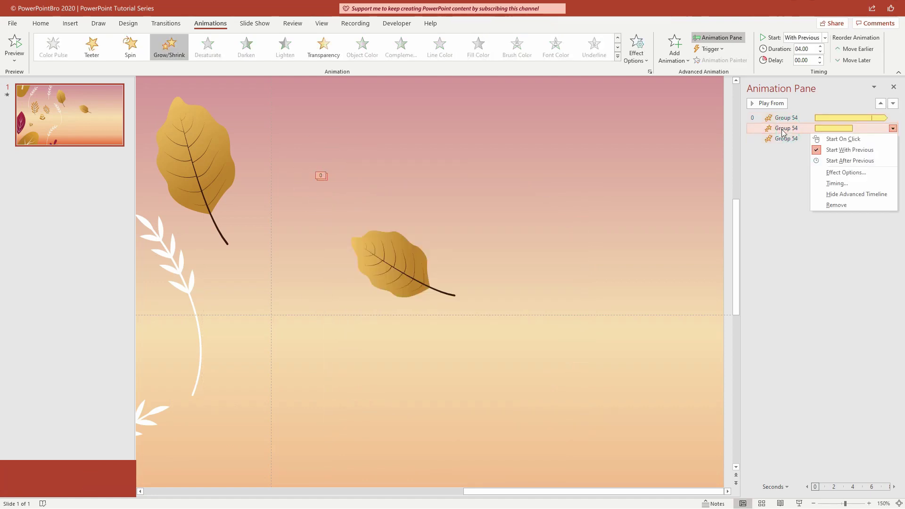
click(813, 173)
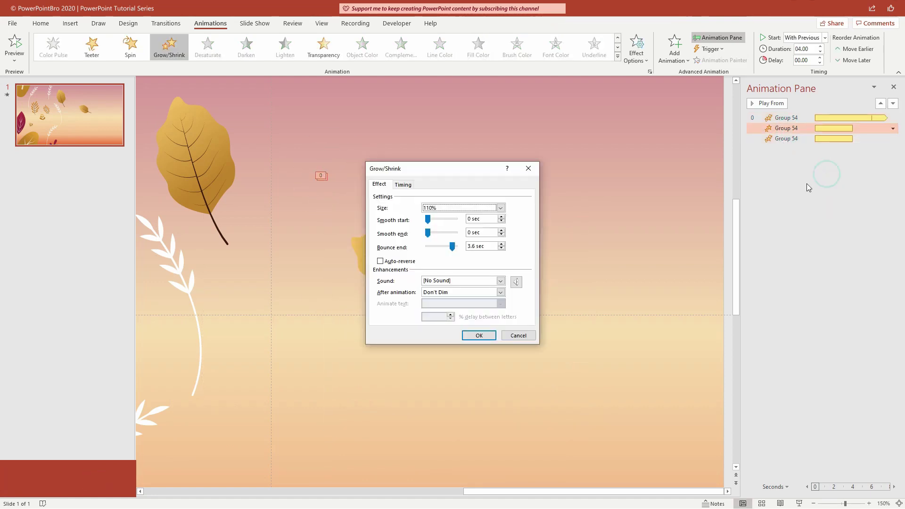
click(443, 208)
click(479, 261)
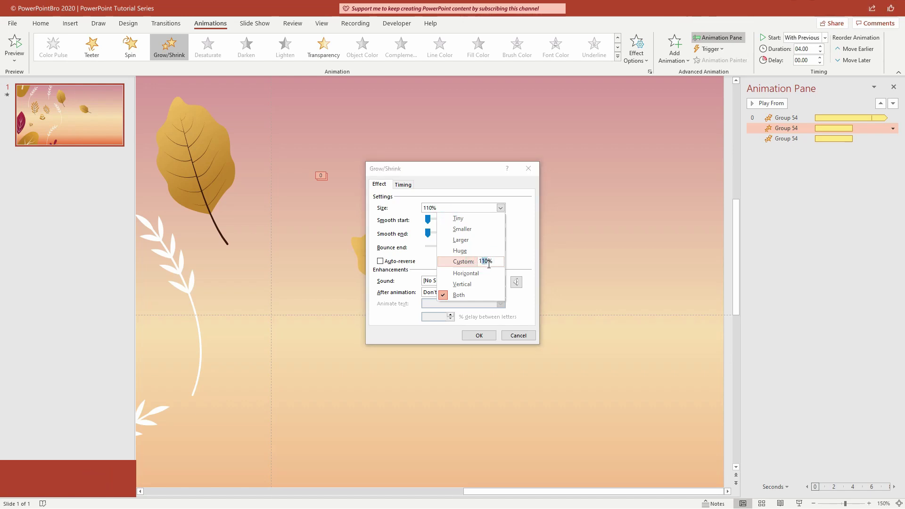
text(125)
key(Return)
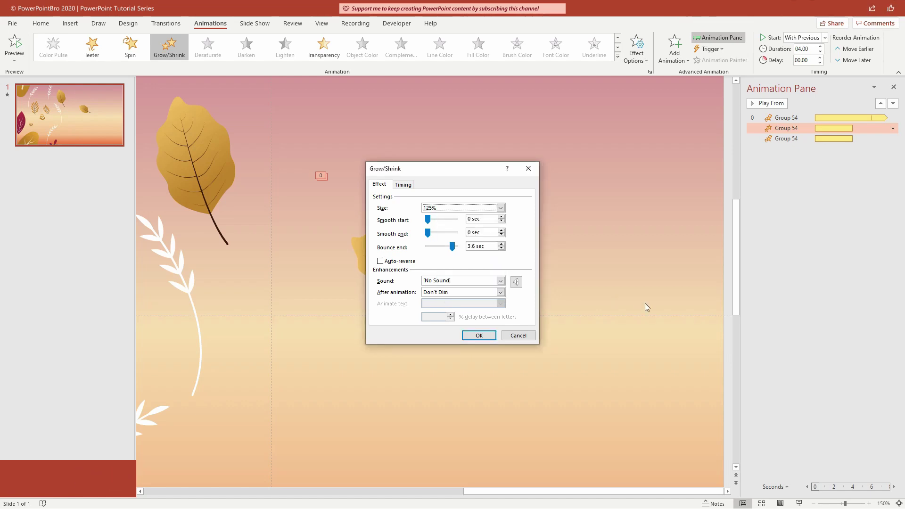